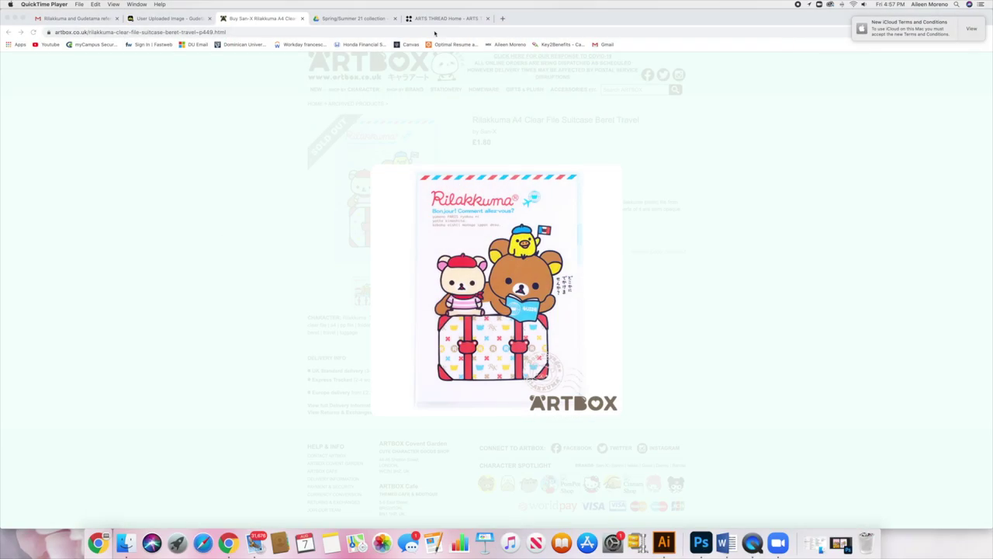
In Chrome, close the Rilakkuma postcard lightbox and look over the Gudetama suitcase wallpaper
{"action": "left_click", "coordinate": [253, 19]}
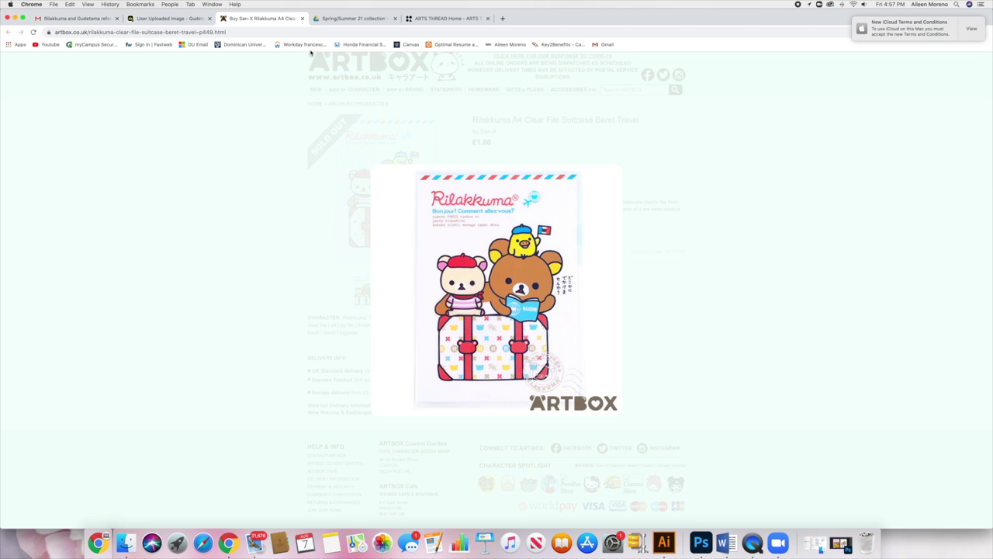
{"action": "left_click", "coordinate": [731, 145]}
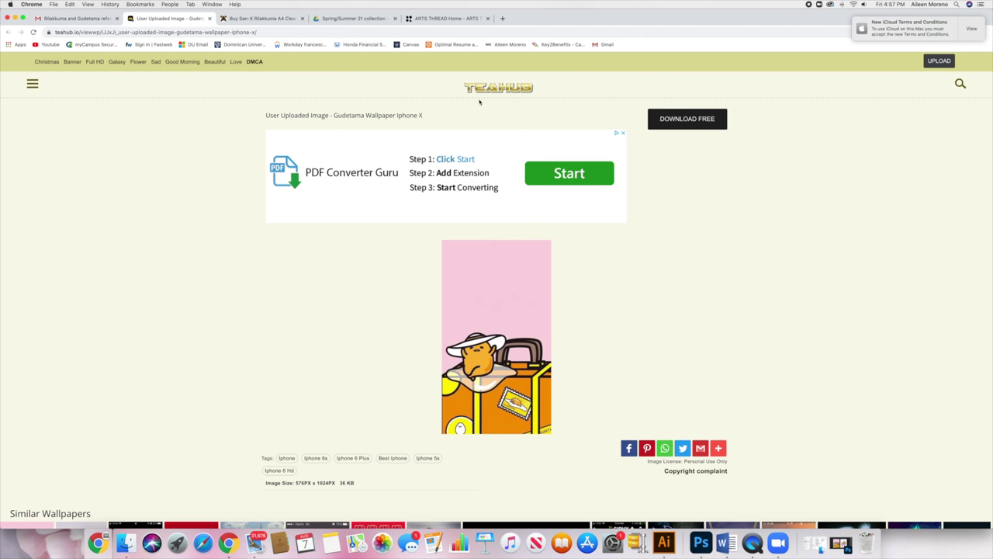
{"action": "scroll", "coordinate": [717, 114], "scroll_direction": "down", "scroll_amount": 6}
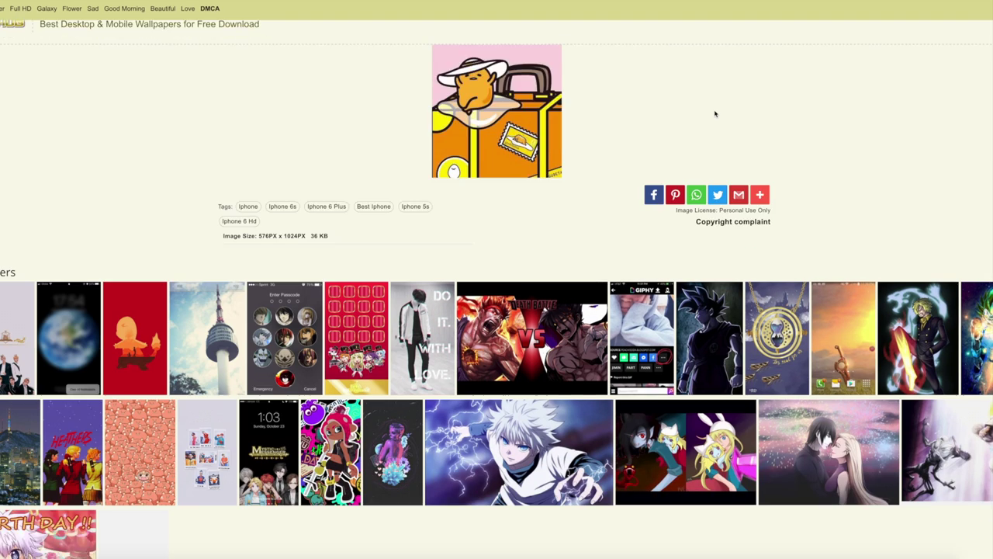
{"action": "scroll", "coordinate": [717, 114], "scroll_direction": "up", "scroll_amount": 6}
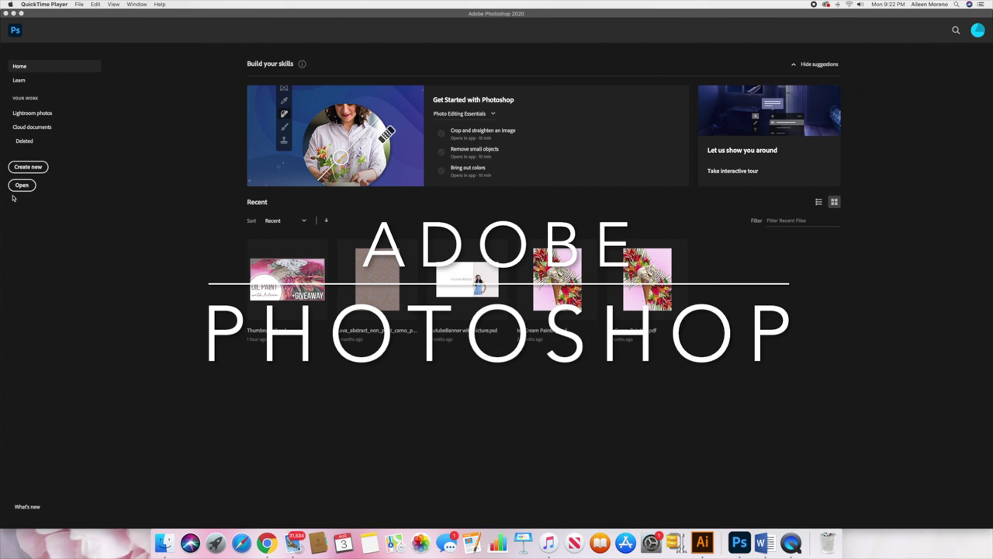
Create a renamed 5 × 6.938 inch, 144 ppi wall-art document with Artboards enabled
{"action": "left_click", "coordinate": [27, 166]}
{"action": "left_click", "coordinate": [27, 166]}
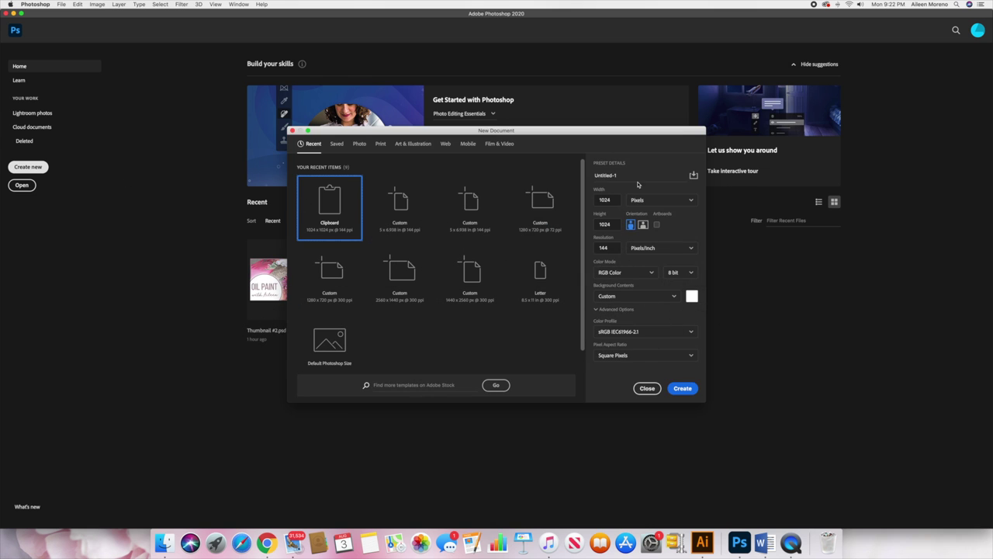
{"action": "left_click", "coordinate": [638, 177]}
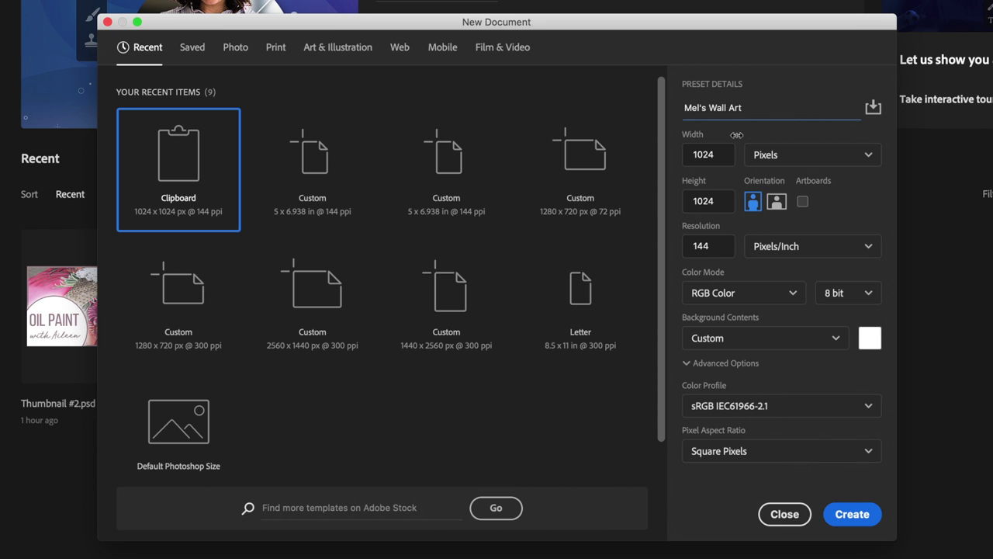
{"action": "left_click", "coordinate": [785, 155]}
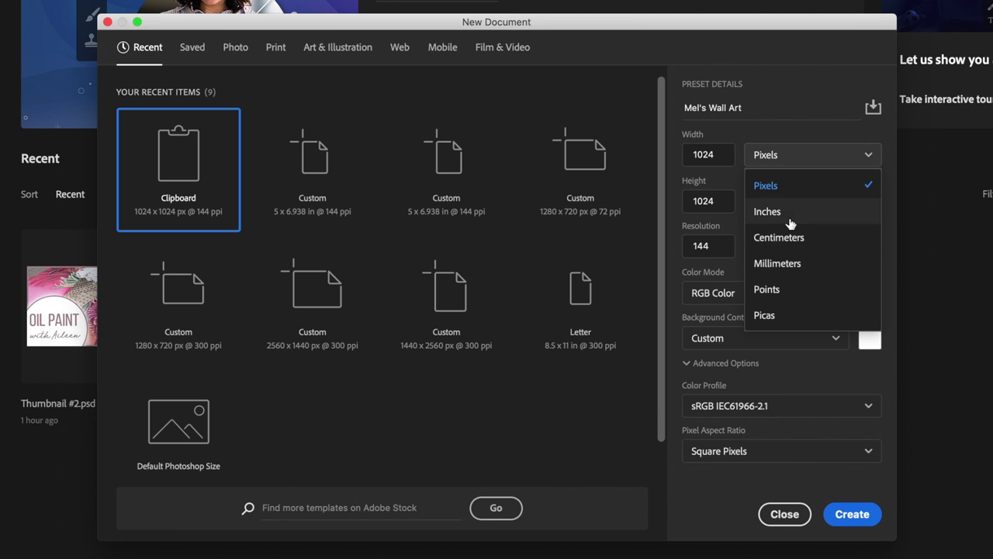
{"action": "left_click", "coordinate": [780, 214]}
{"action": "double_click", "coordinate": [732, 155]}
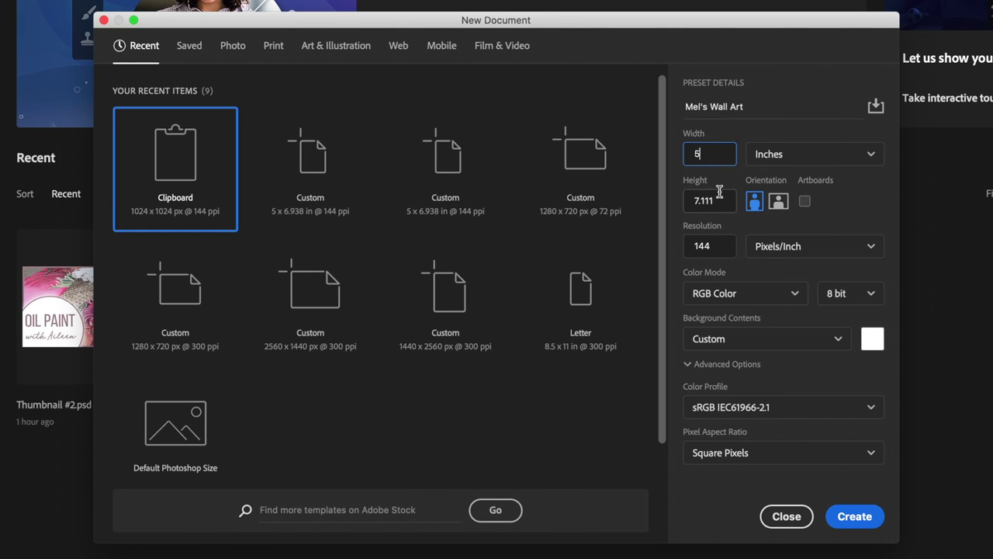
{"action": "double_click", "coordinate": [723, 201]}
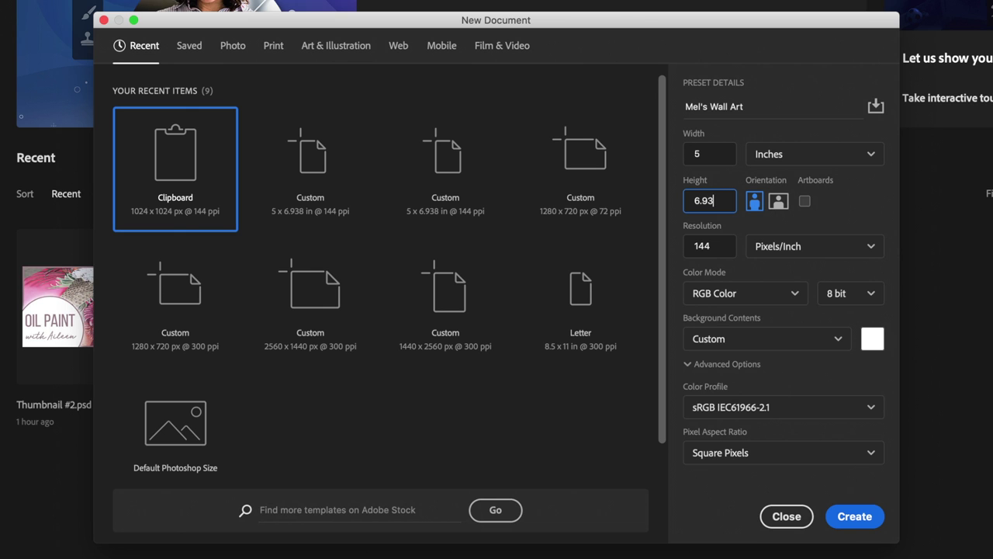
{"action": "left_click", "coordinate": [807, 212]}
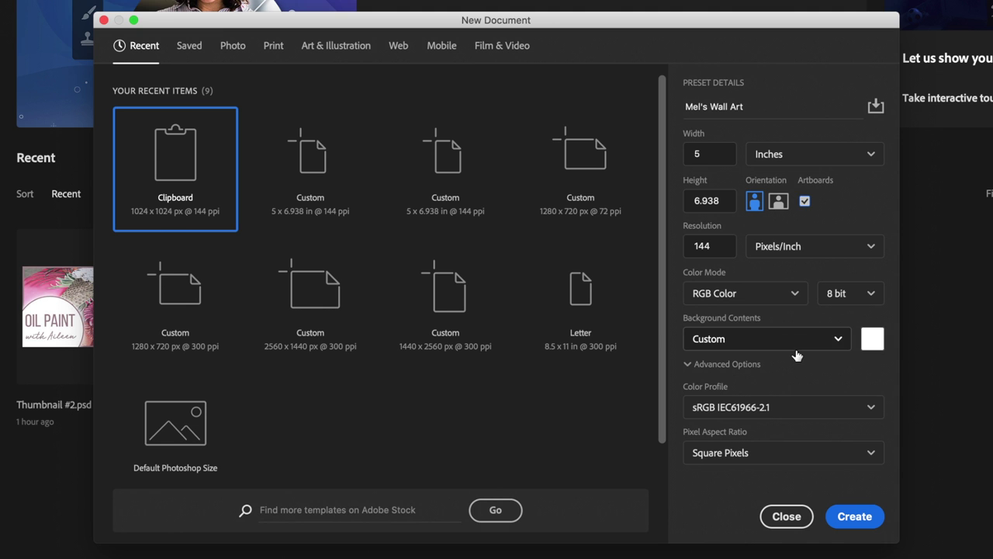
{"action": "left_click", "coordinate": [858, 519]}
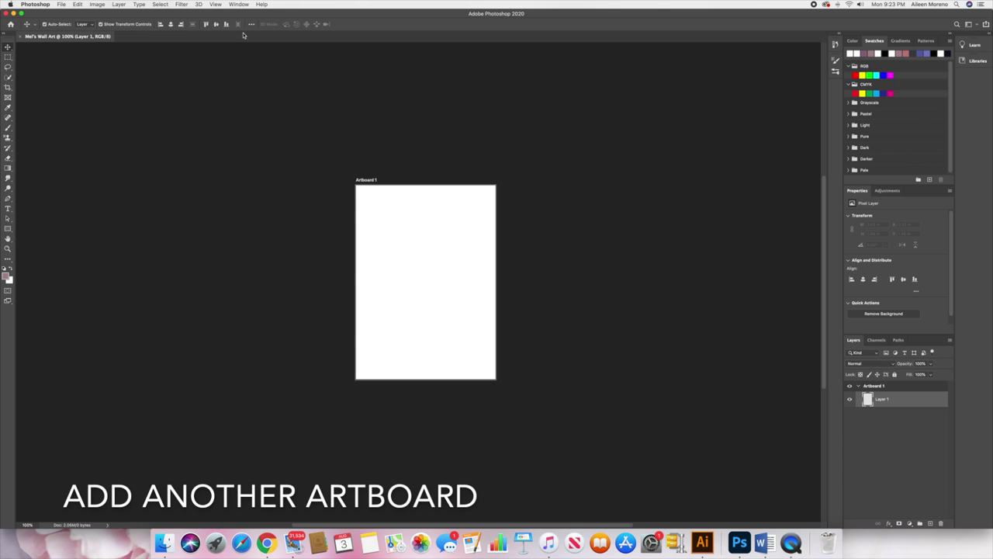
Add a second artboard, Artboard 2, via Layer > New > Artboard
{"action": "left_click", "coordinate": [120, 5]}
{"action": "mouse_move", "coordinate": [122, 14]}
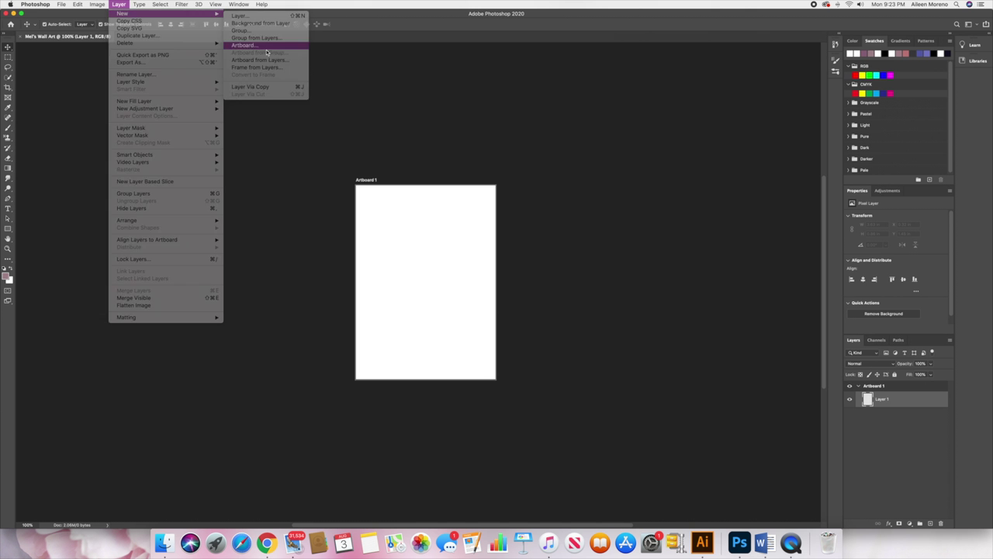
{"action": "left_click", "coordinate": [434, 78]}
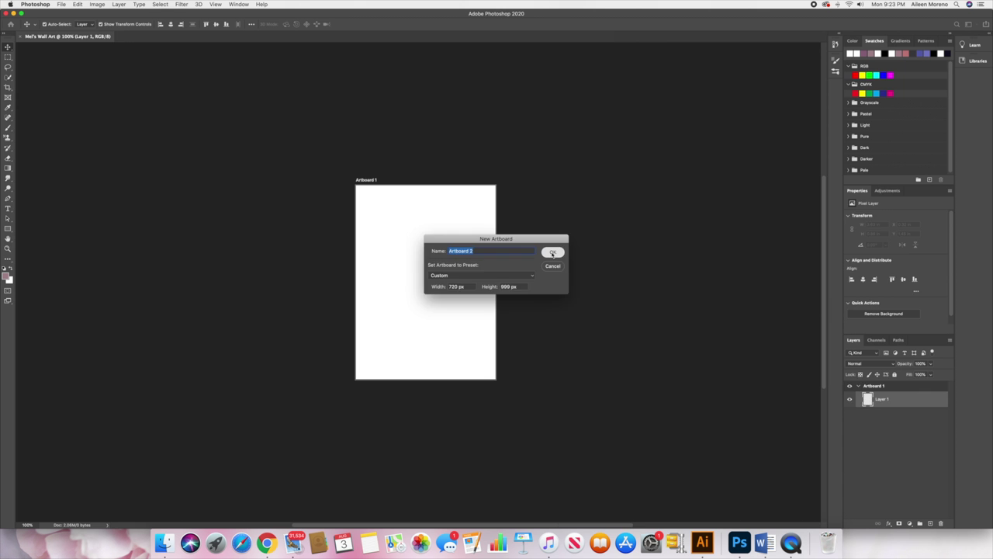
{"action": "left_click", "coordinate": [733, 219]}
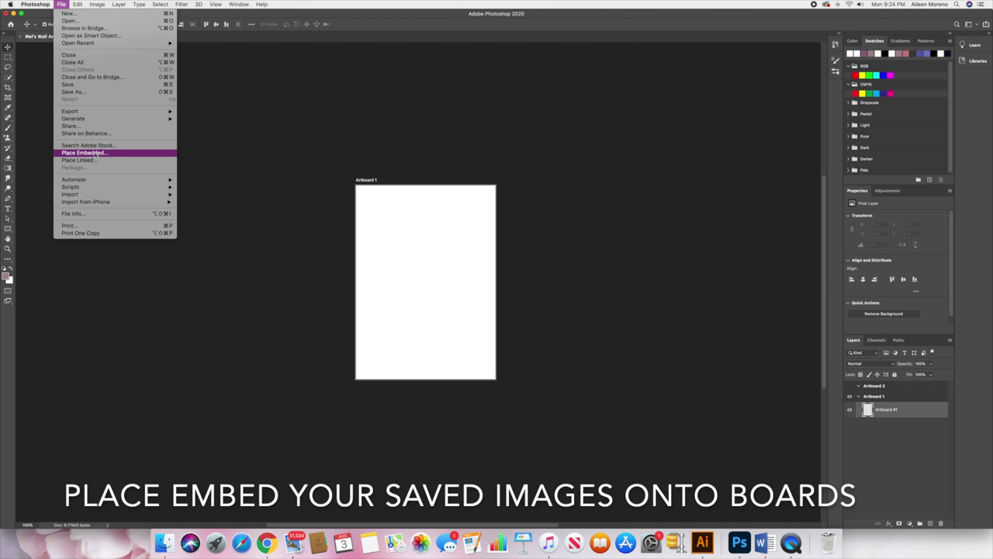
Place Embedded the Gudetama image 0.jpg from the Rilakkuma folder
{"action": "left_click", "coordinate": [96, 153]}
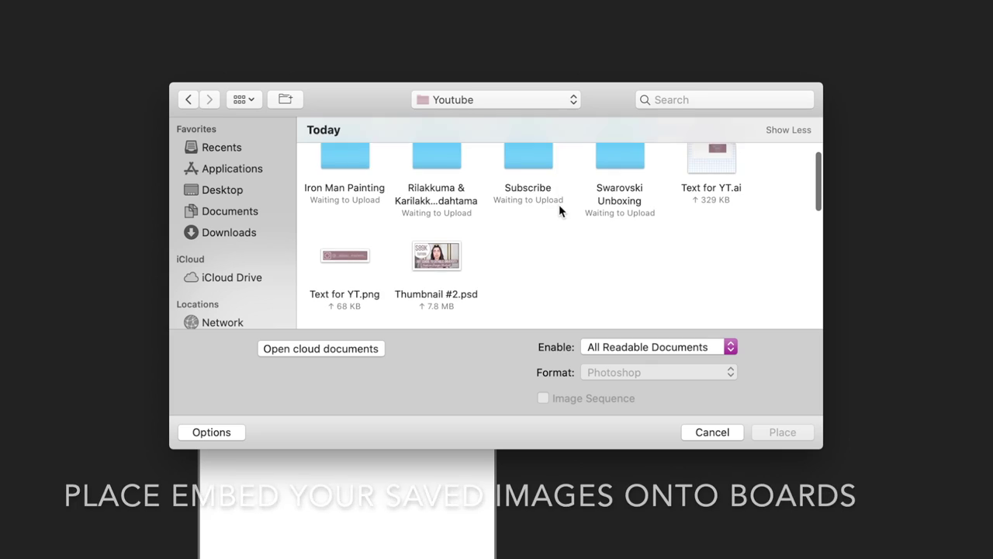
{"action": "double_click", "coordinate": [440, 183]}
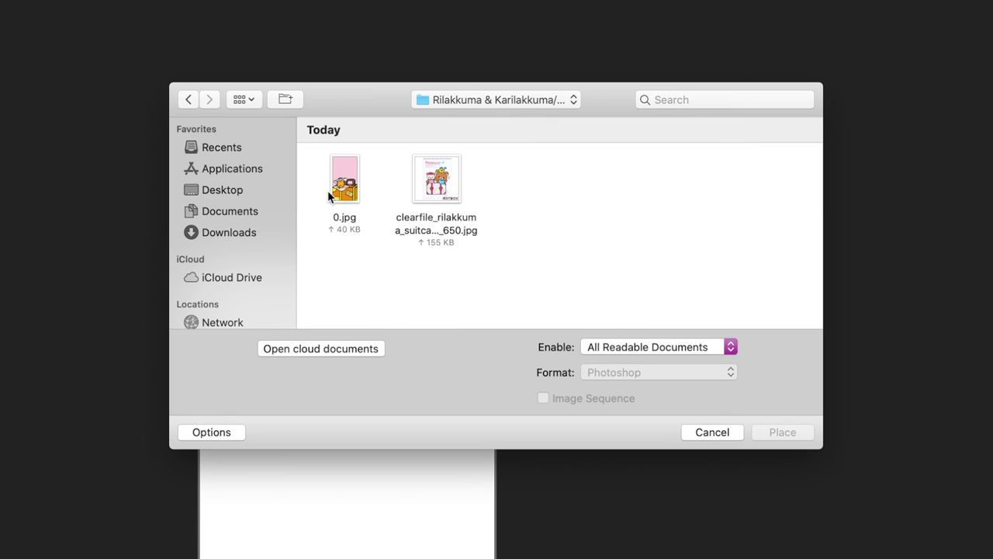
{"action": "left_click", "coordinate": [338, 187]}
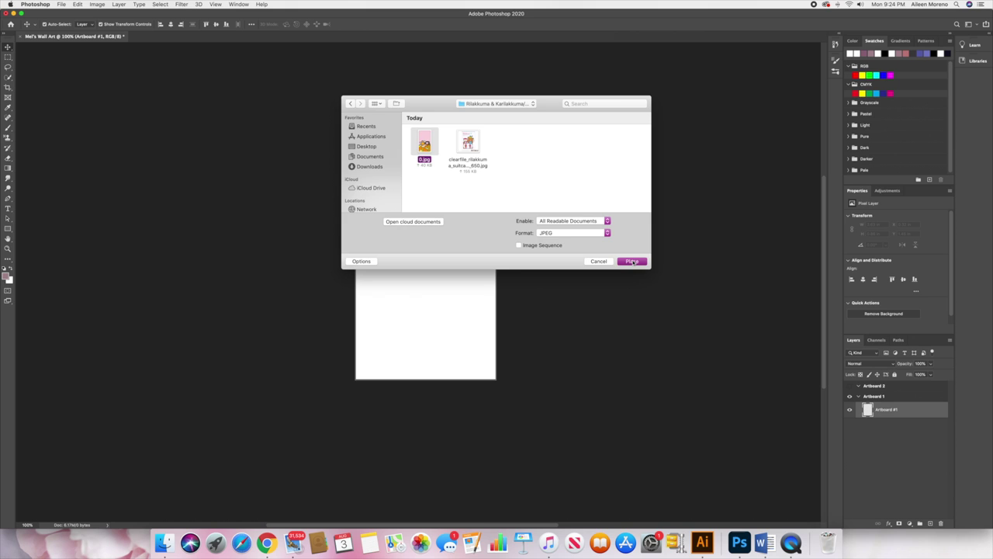
{"action": "left_click", "coordinate": [783, 433]}
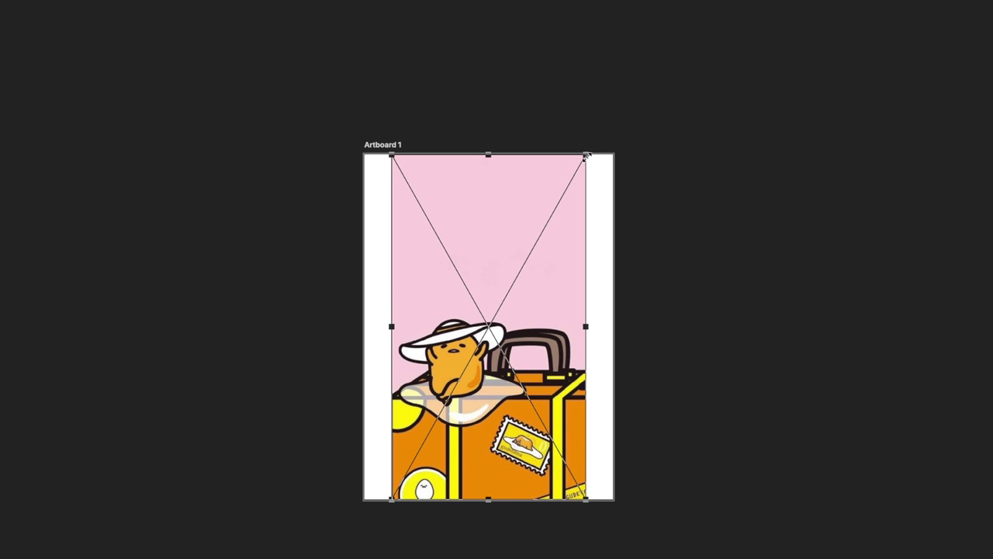
Scale and position the Gudetama image to fill Artboard 1, then commit it
{"action": "left_click_drag", "start_coordinate": [481, 186], "coordinate": [509, 133]}
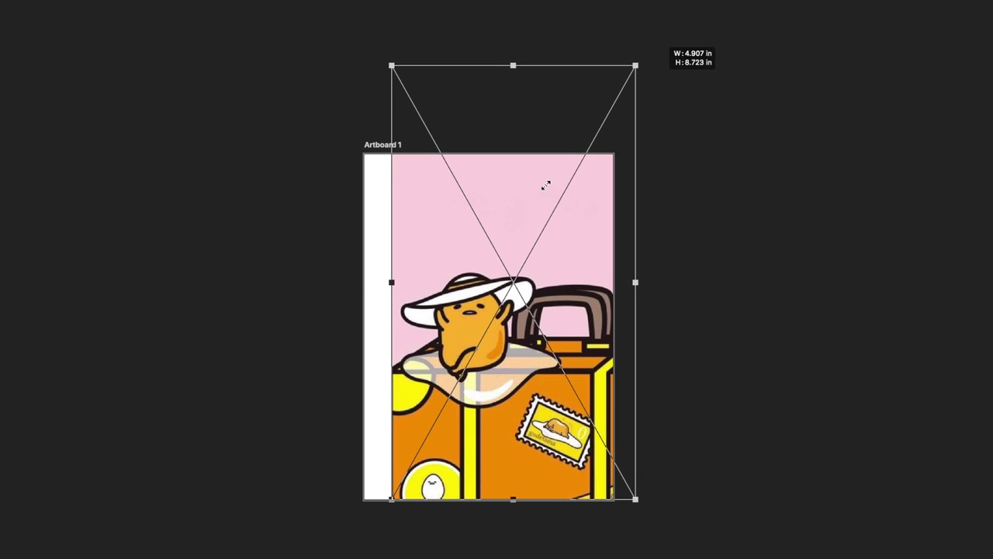
{"action": "left_click_drag", "start_coordinate": [436, 235], "coordinate": [421, 236]}
{"action": "mouse_move", "coordinate": [481, 242]}
{"action": "left_mouse_down"}
{"action": "mouse_move", "coordinate": [475, 236]}
{"action": "mouse_move", "coordinate": [481, 242]}
{"action": "left_mouse_up"}
{"action": "left_click_drag", "start_coordinate": [608, 66], "coordinate": [612, 55]}
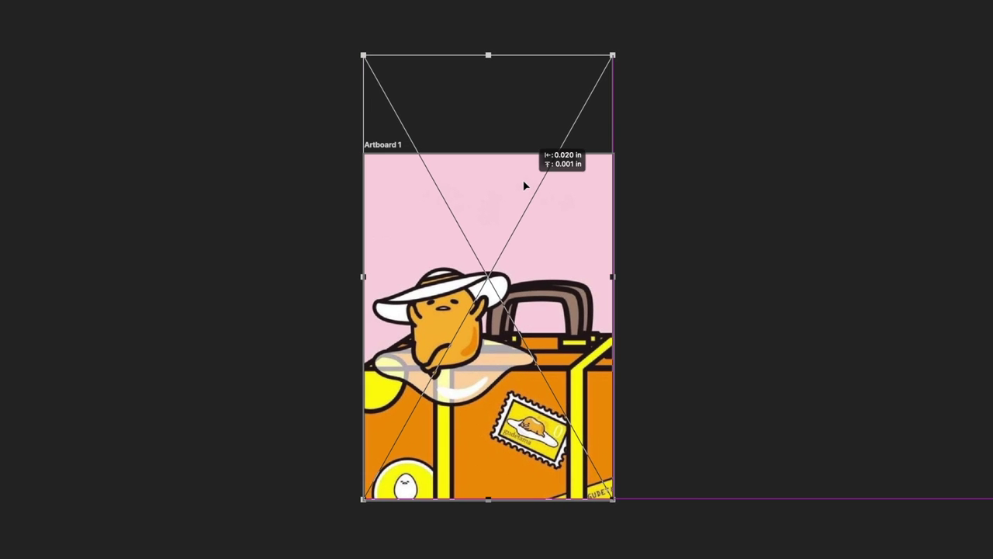
{"action": "double_click", "coordinate": [524, 187]}
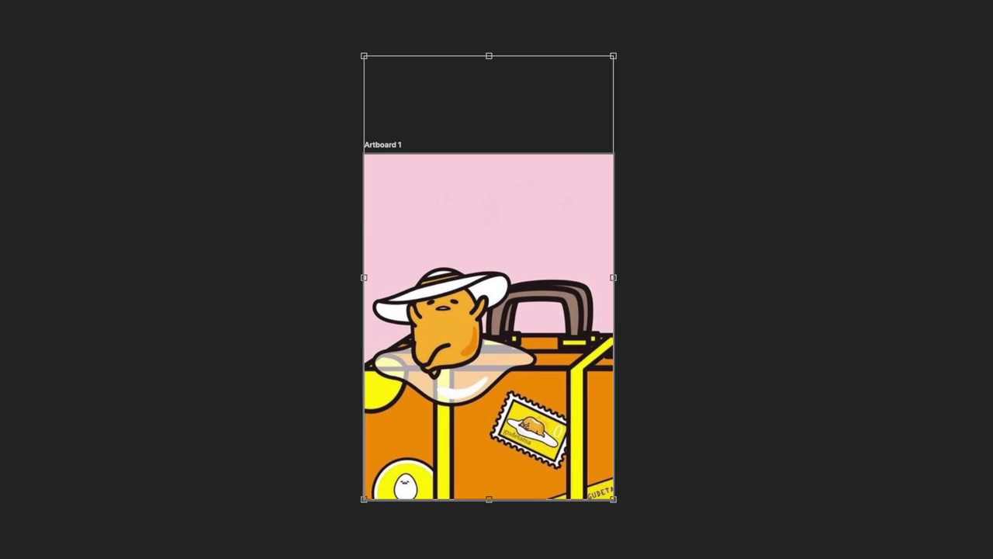
{"action": "left_click", "coordinate": [727, 307]}
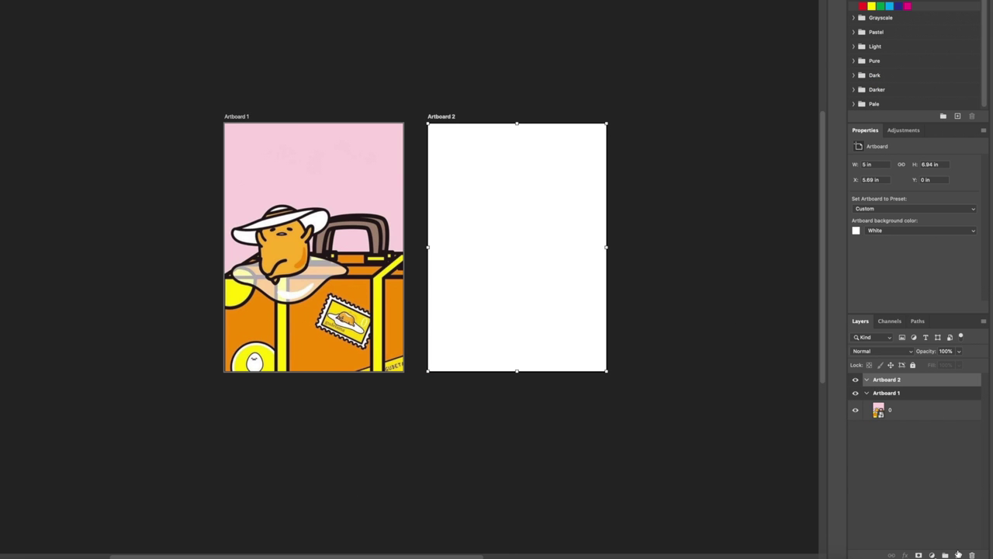
Add a layer to Artboard 2 and embed the Rilakkuma suitcase image there
{"action": "left_click", "coordinate": [959, 553]}
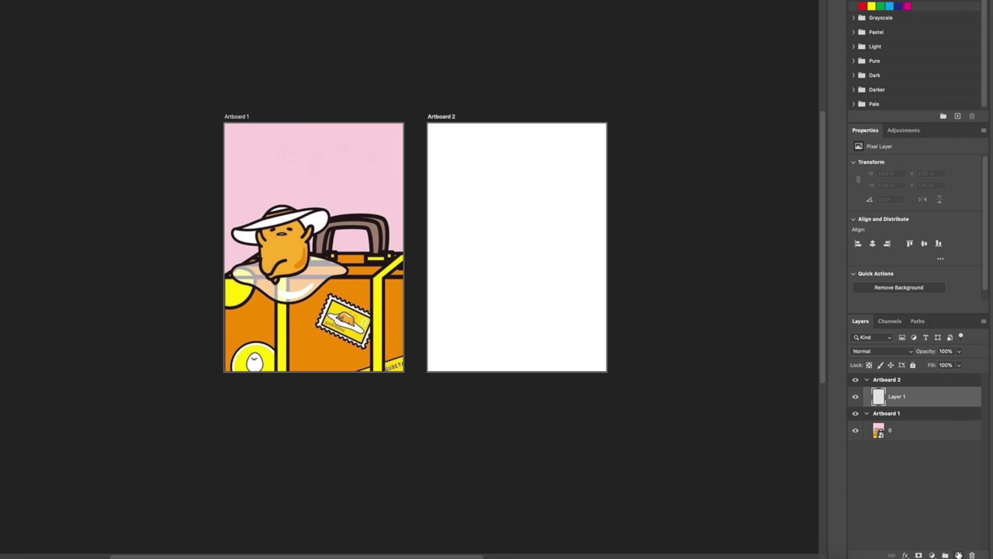
{"action": "left_click", "coordinate": [0, 0]}
{"action": "left_click", "coordinate": [0, 73]}
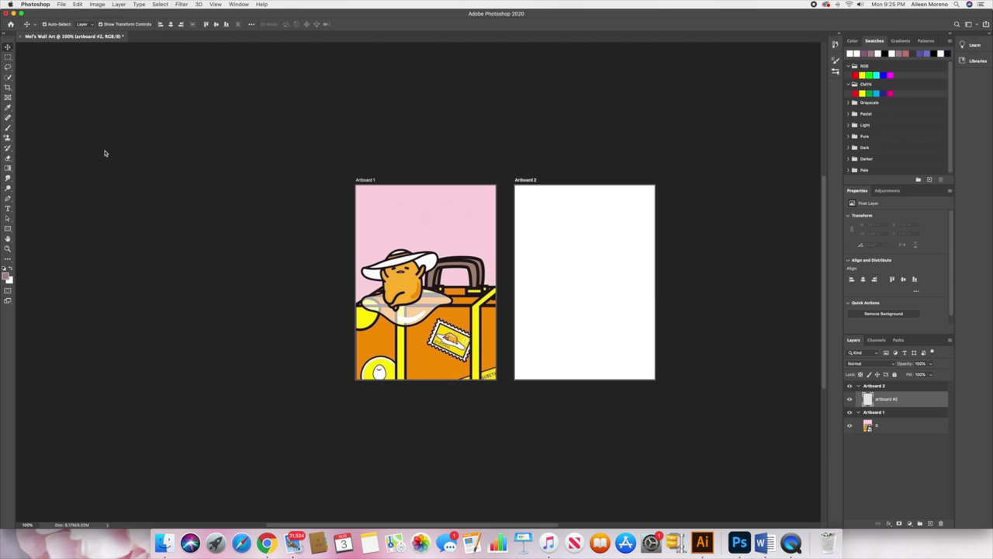
{"action": "left_click", "coordinate": [368, 80]}
{"action": "left_click", "coordinate": [579, 220]}
{"action": "key", "text": "Return"}
{"action": "key", "text": "super+plus"}
{"action": "key", "text": "super+plus"}
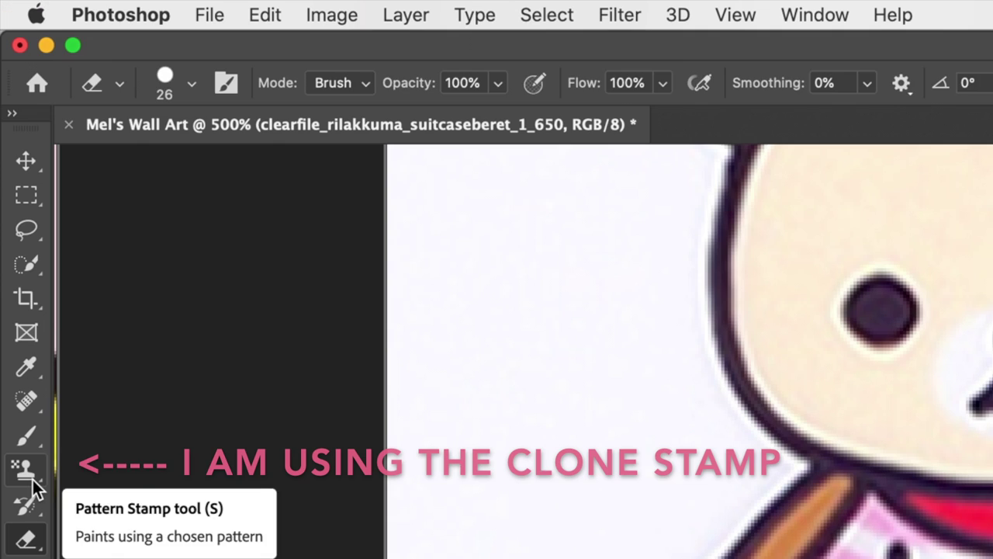
Set up the Clone Stamp tool with a large round brush
{"action": "left_click", "coordinate": [9, 140]}
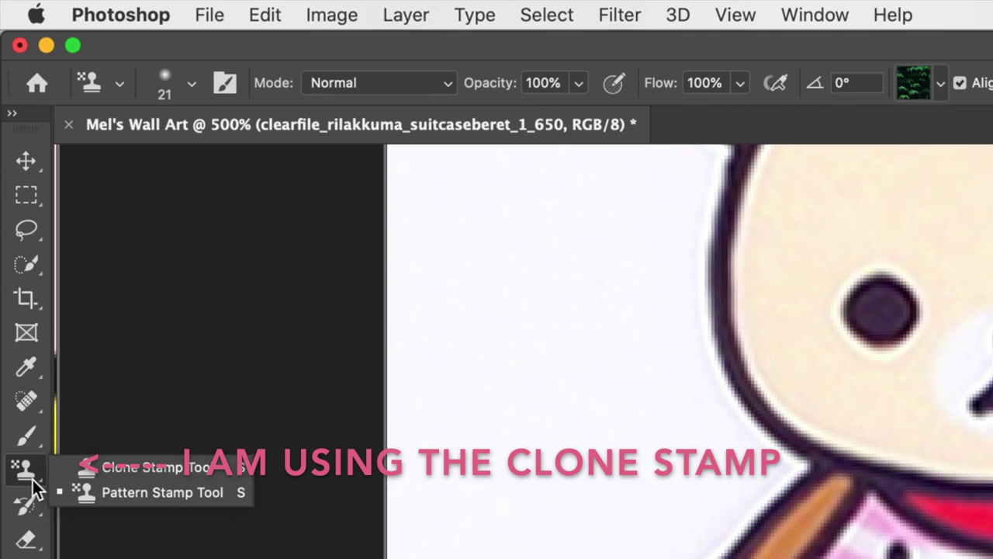
{"action": "left_click", "coordinate": [150, 472]}
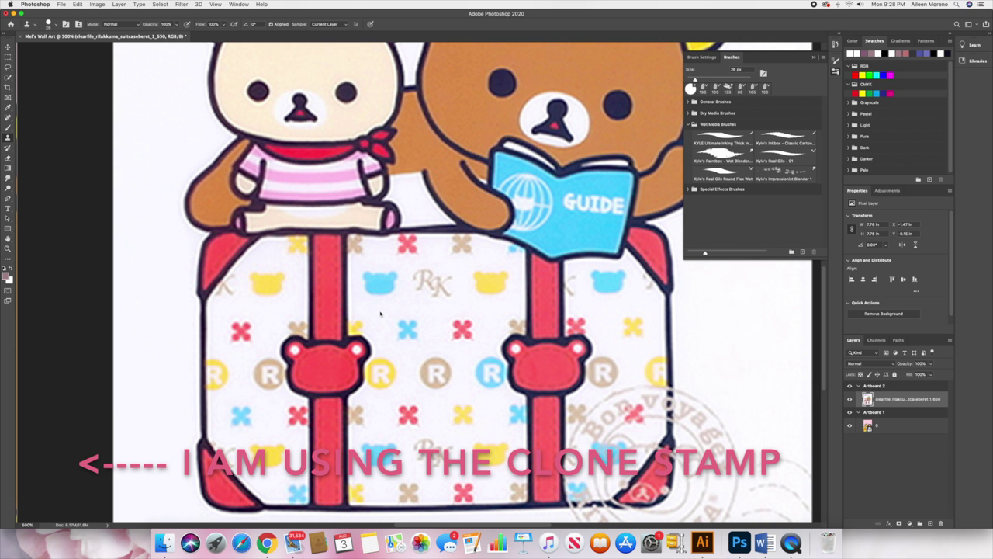
{"action": "left_click", "coordinate": [380, 311]}
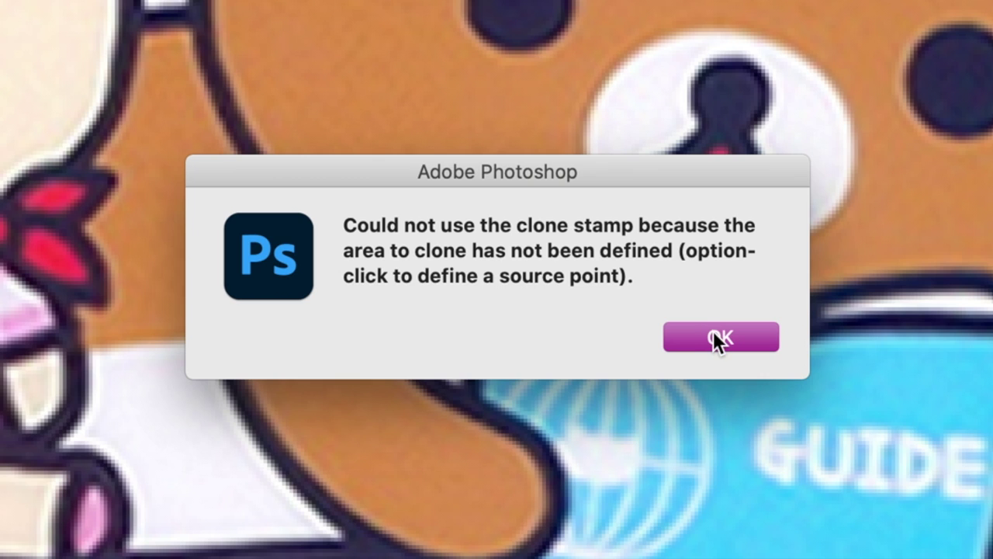
{"action": "left_click", "coordinate": [713, 332]}
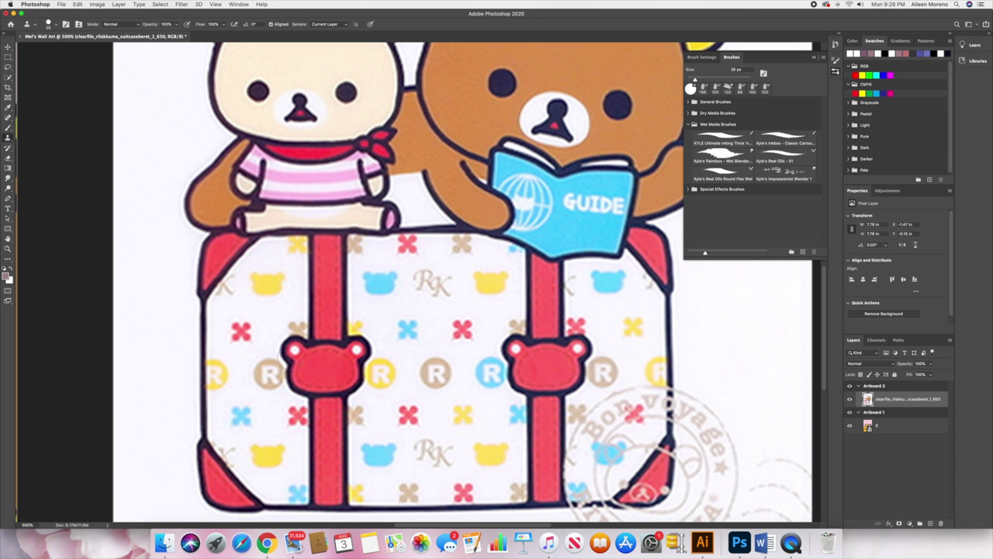
{"action": "left_click", "coordinate": [376, 294], "text": "alt"}
Clone over the upper and bottom rows of bear and RK icons on the suitcase
{"action": "mouse_move", "coordinate": [385, 271]}
{"action": "left_mouse_down"}
{"action": "mouse_move", "coordinate": [444, 291]}
{"action": "mouse_move", "coordinate": [495, 284]}
{"action": "mouse_move", "coordinate": [271, 302]}
{"action": "mouse_move", "coordinate": [259, 277]}
{"action": "mouse_move", "coordinate": [237, 303]}
{"action": "mouse_move", "coordinate": [641, 287]}
{"action": "left_mouse_up"}
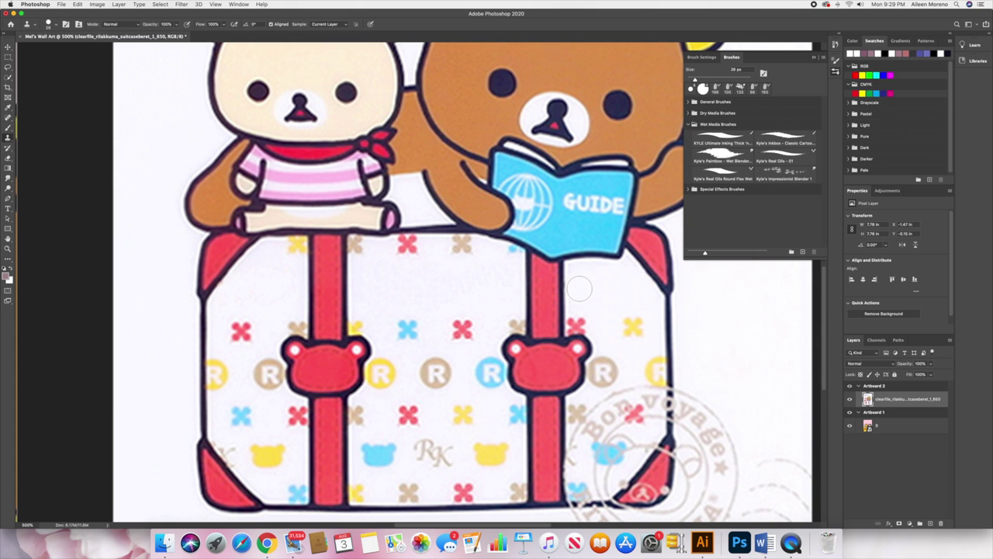
{"action": "scroll", "coordinate": [588, 291], "scroll_direction": "down", "scroll_amount": 2}
{"action": "scroll", "coordinate": [466, 311], "scroll_direction": "left", "scroll_amount": 2}
{"action": "scroll", "coordinate": [466, 311], "scroll_direction": "down", "scroll_amount": 1}
{"action": "mouse_move", "coordinate": [431, 292]}
{"action": "left_mouse_down"}
{"action": "mouse_move", "coordinate": [433, 380]}
{"action": "mouse_move", "coordinate": [603, 397]}
{"action": "mouse_move", "coordinate": [318, 400]}
{"action": "mouse_move", "coordinate": [311, 382]}
{"action": "mouse_move", "coordinate": [280, 380]}
{"action": "left_mouse_up"}
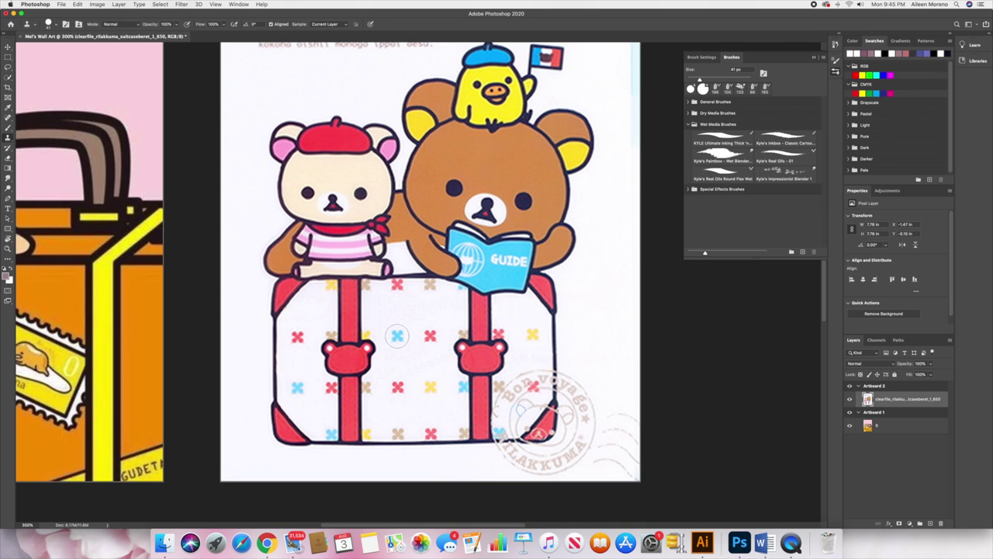
Stamp blue and red X motifs into the gaps and paint out the 'Comment allez-vous' text
{"action": "left_click", "coordinate": [381, 311]}
{"action": "left_click", "coordinate": [412, 309]}
{"action": "left_click", "coordinate": [447, 309]}
{"action": "left_click", "coordinate": [514, 309]}
{"action": "left_click", "coordinate": [413, 362]}
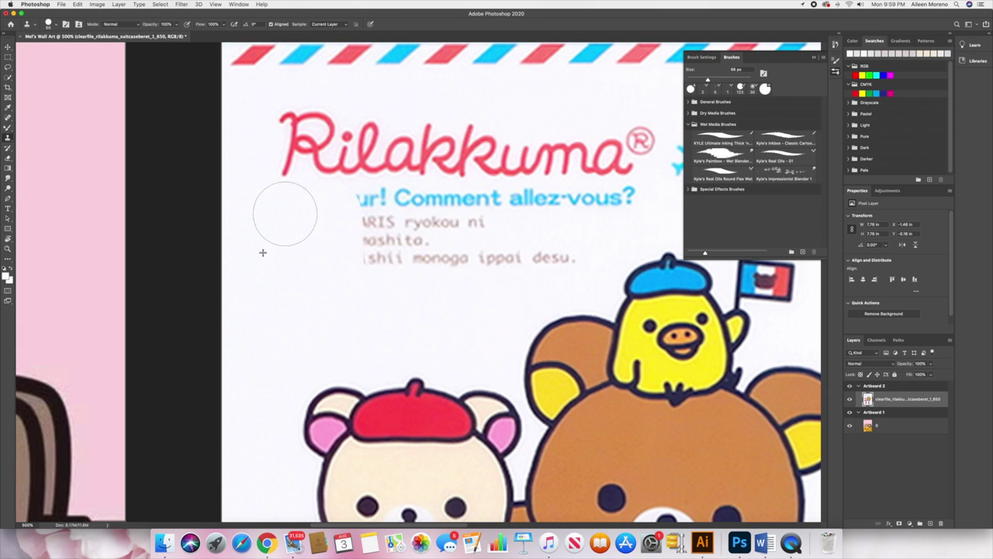
{"action": "left_click_drag", "start_coordinate": [284, 215], "coordinate": [591, 243]}
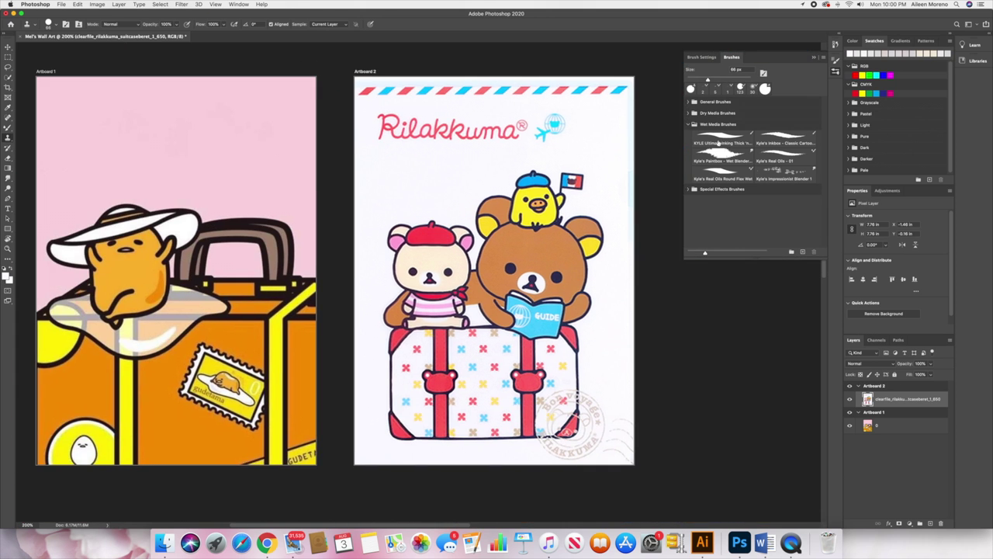
{"action": "left_click", "coordinate": [722, 140]}
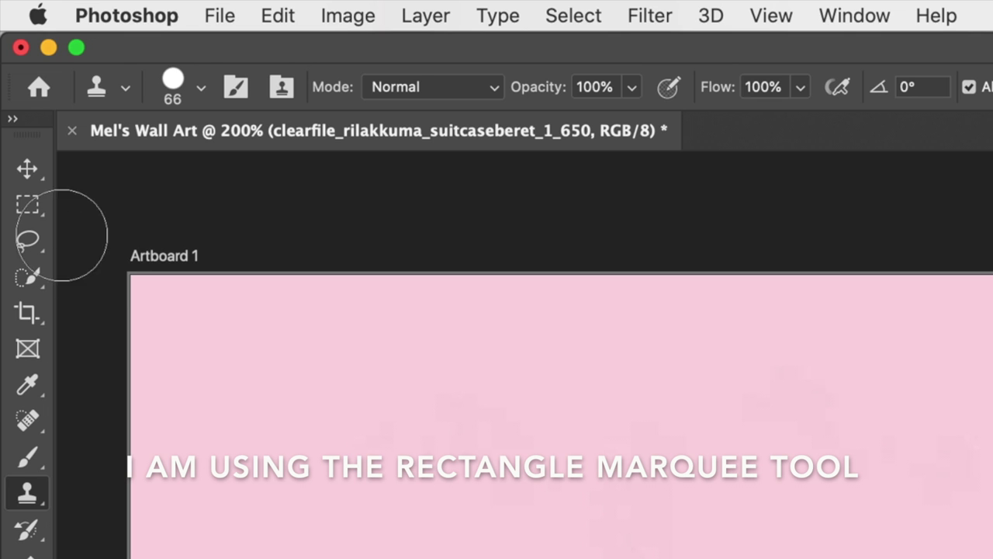
Move the copied airmail stripe to the top of Artboard 1
{"action": "left_click", "coordinate": [8, 55]}
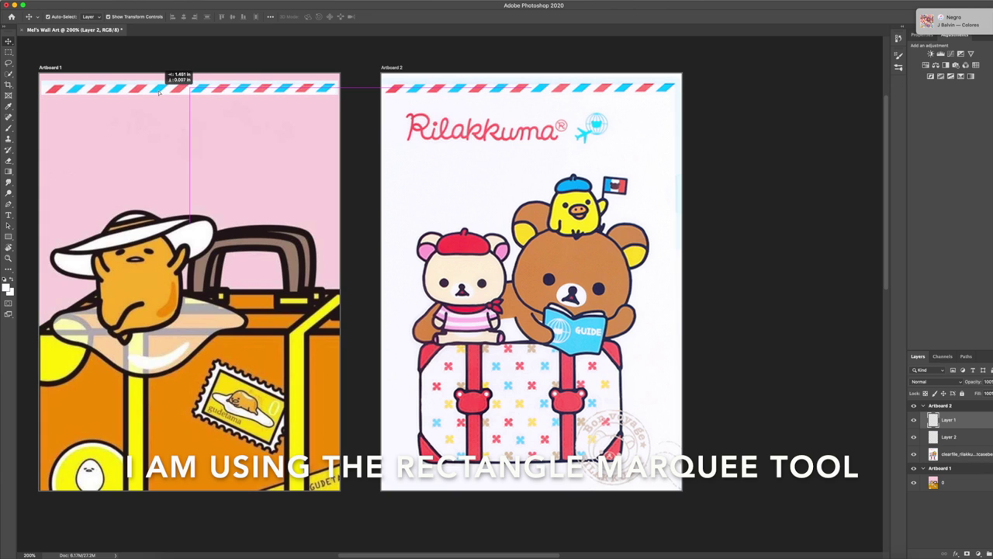
{"action": "left_click_drag", "start_coordinate": [158, 90], "coordinate": [160, 88]}
{"action": "key", "text": "shift+v"}
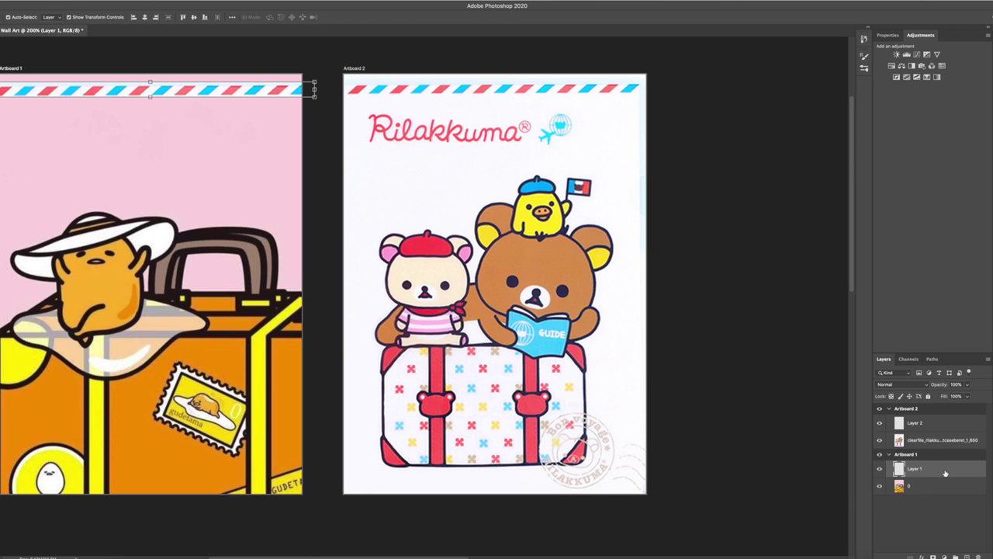
Set the stripe's blend mode to Linear Burn and bring up the export options
{"action": "left_click", "coordinate": [934, 381]}
{"action": "left_click", "coordinate": [939, 393]}
{"action": "left_click", "coordinate": [920, 386]}
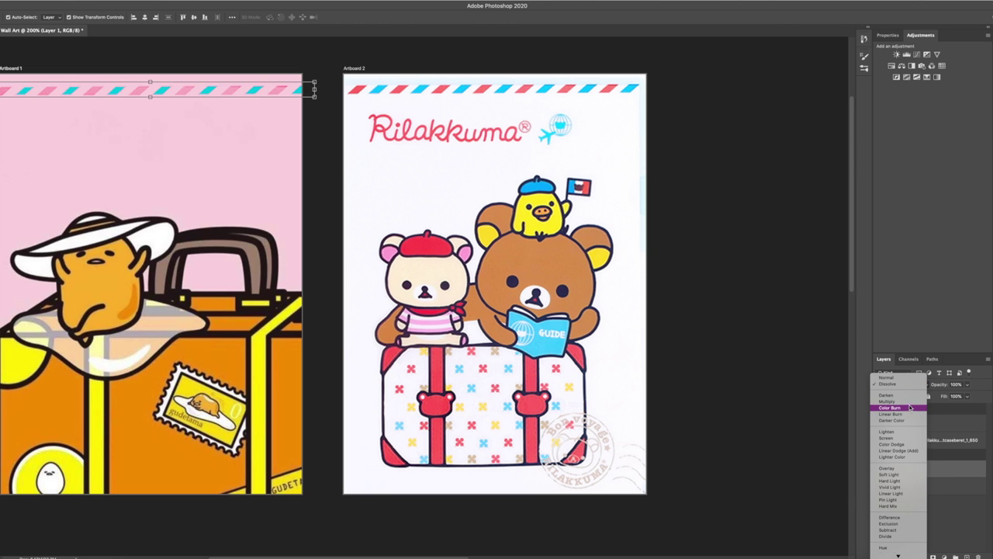
{"action": "left_click", "coordinate": [912, 414]}
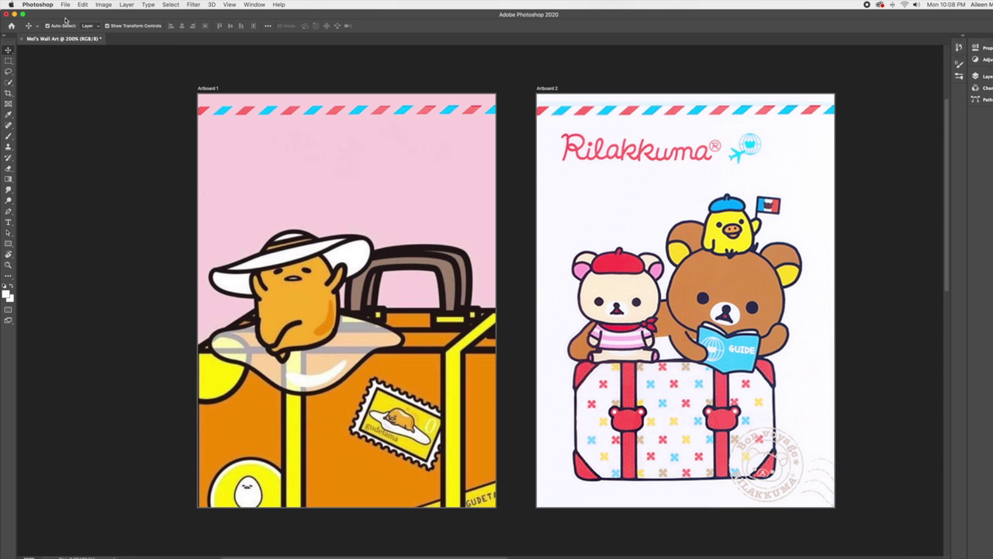
{"action": "left_click", "coordinate": [65, 4]}
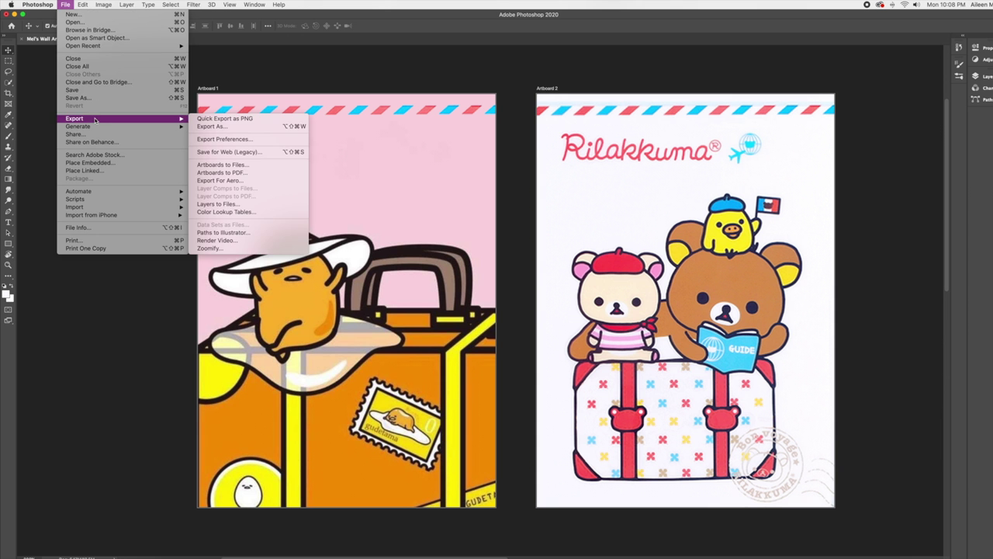
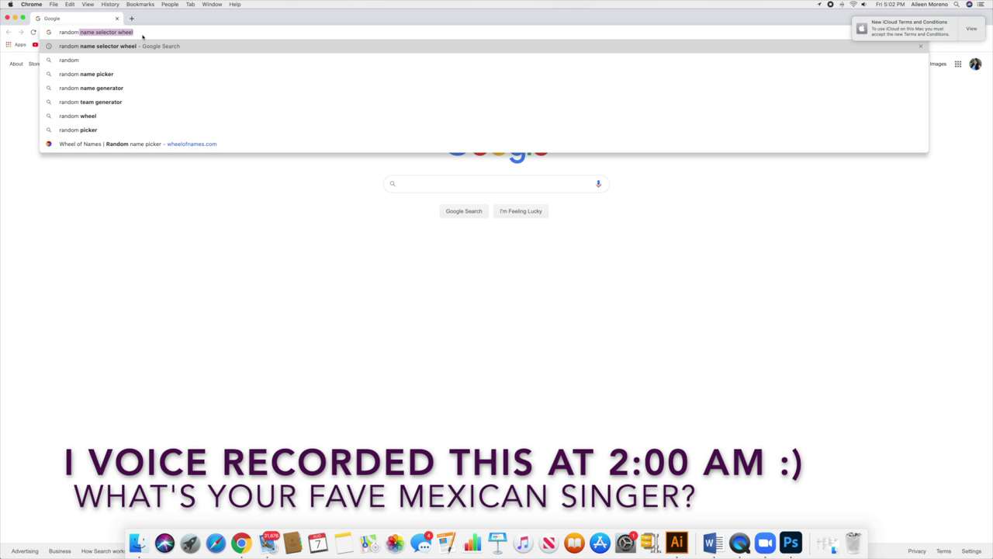
Load the Wheel of Names site from the Google search for 'random name selector wheel'
{"action": "key", "text": "Return"}
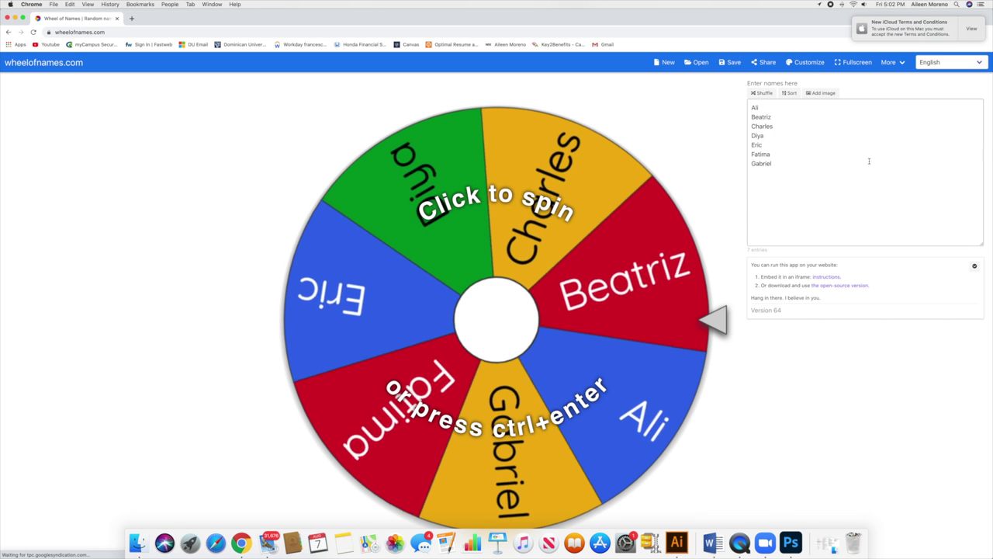
Clear the sample names and enter the first four entrants' usernames, one per line
{"action": "left_click_drag", "start_coordinate": [776, 108], "coordinate": [696, 108]}
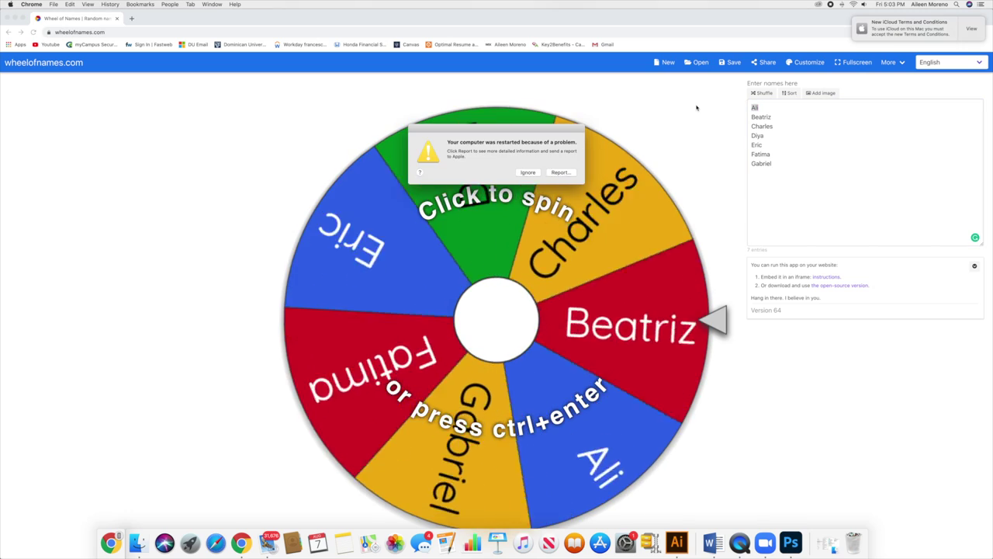
{"action": "key", "text": "Escape"}
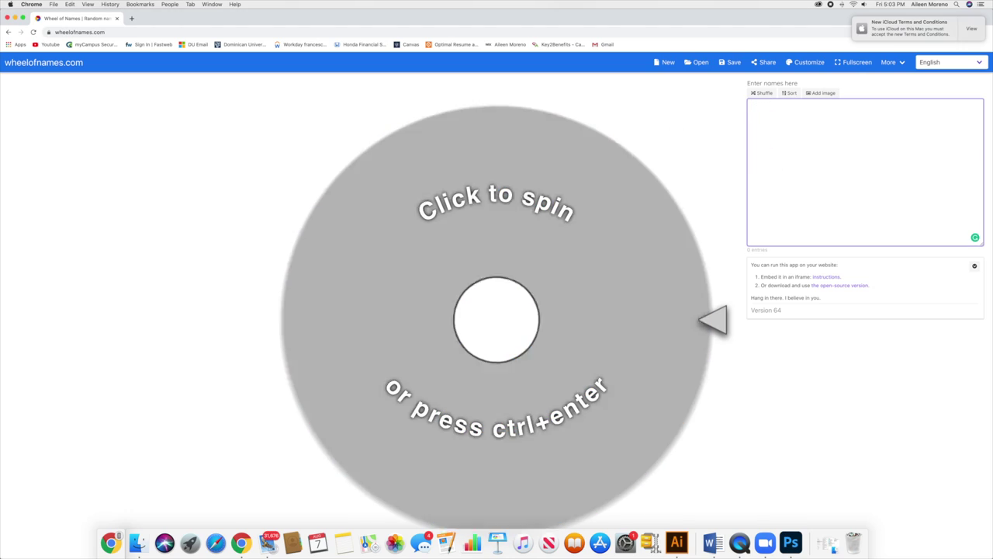
{"action": "key", "text": "Return"}
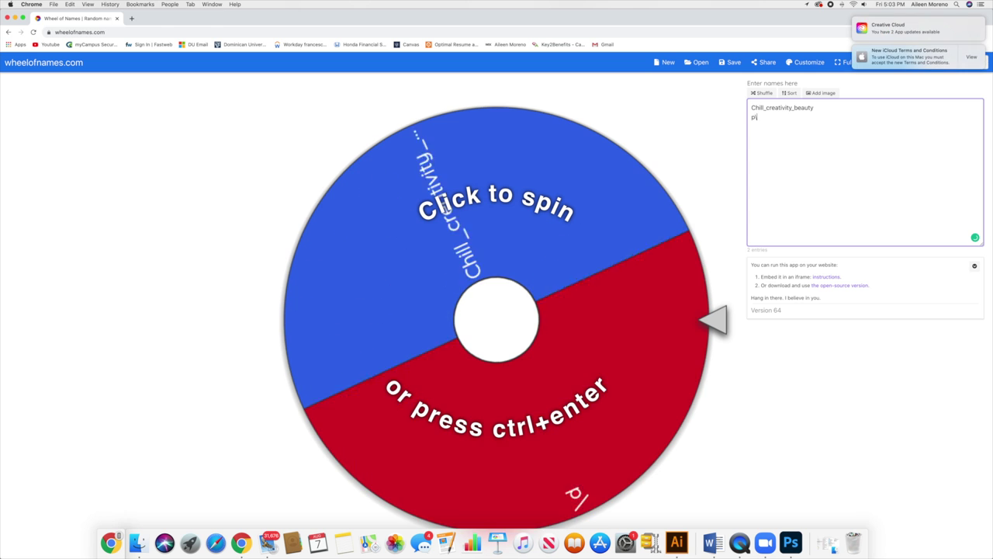
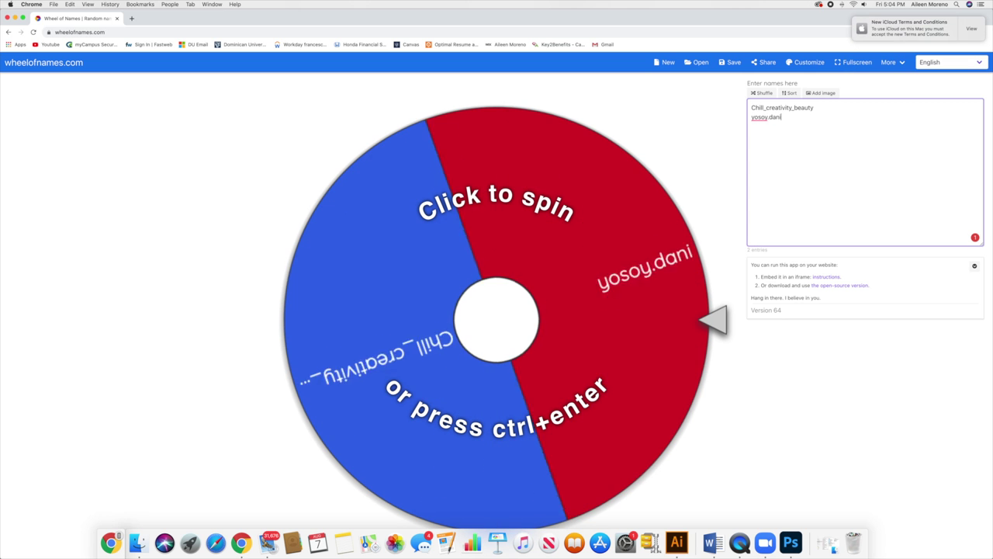
{"action": "key", "text": "Return"}
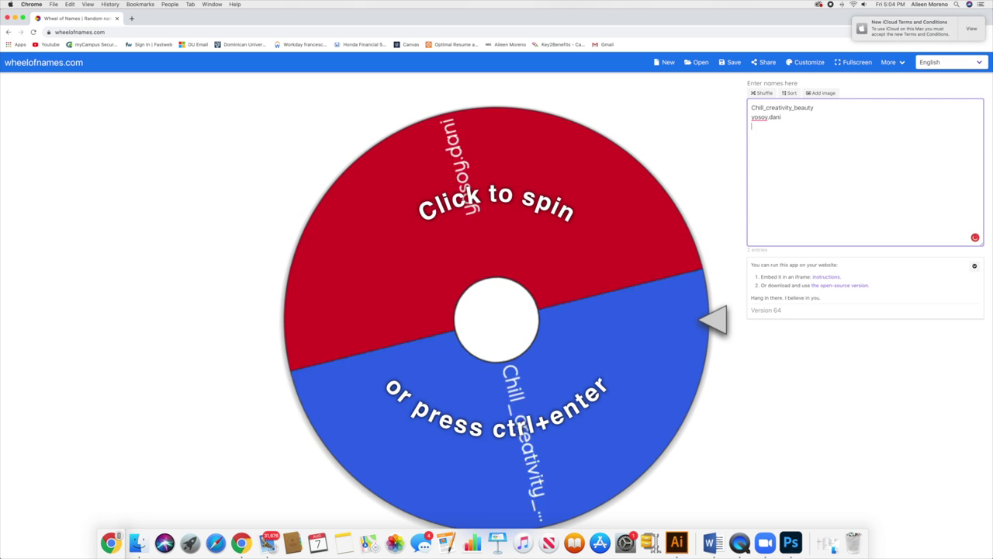
{"action": "key", "text": "Return"}
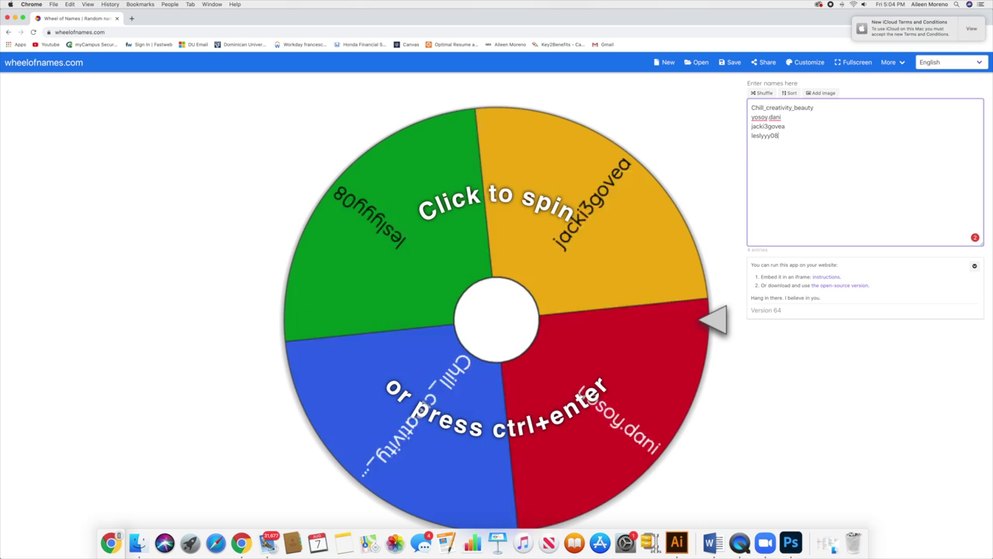
Add the remaining four entrants, three usernames and one full name, each on its own line
{"action": "key", "text": "Return"}
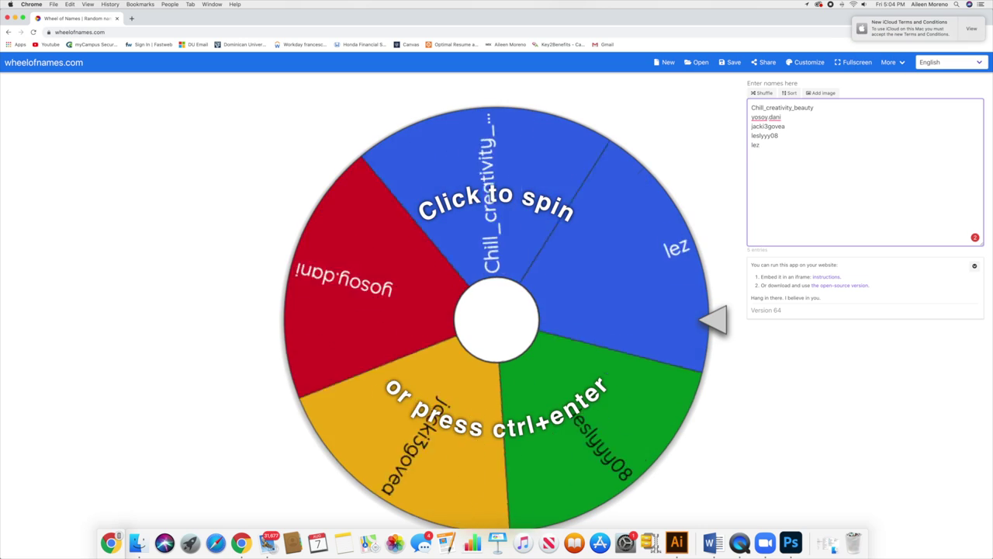
{"action": "key", "text": "Return"}
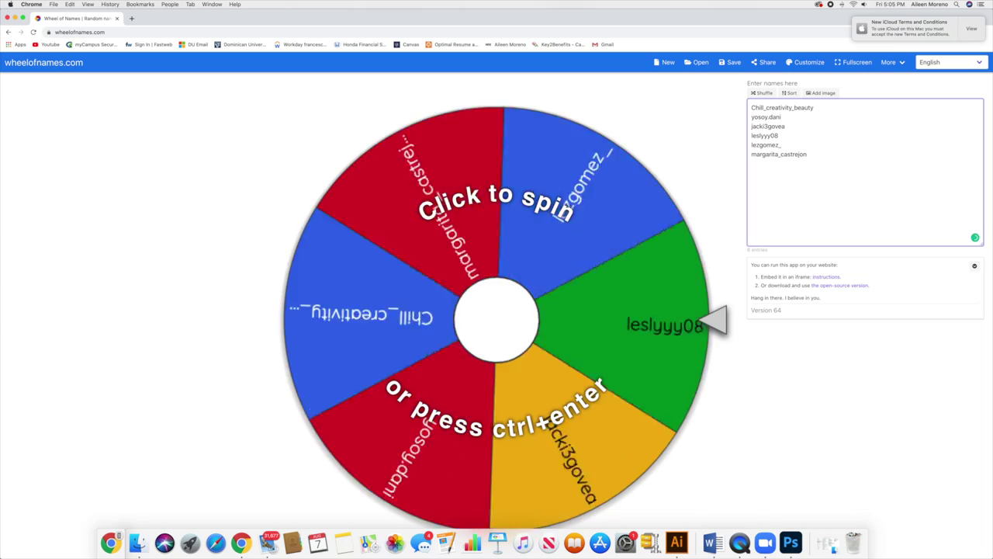
{"action": "key", "text": "Return"}
{"action": "key", "text": "Return"}
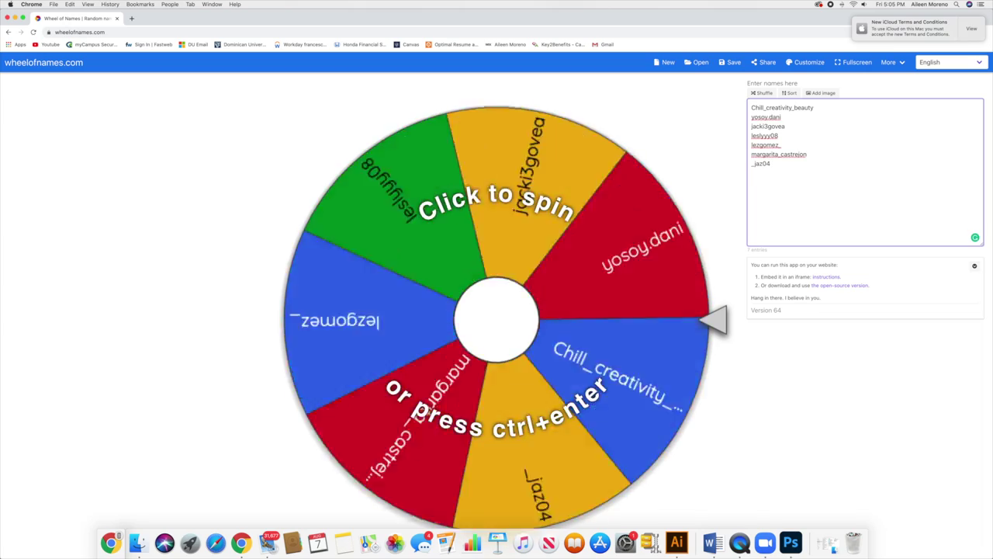
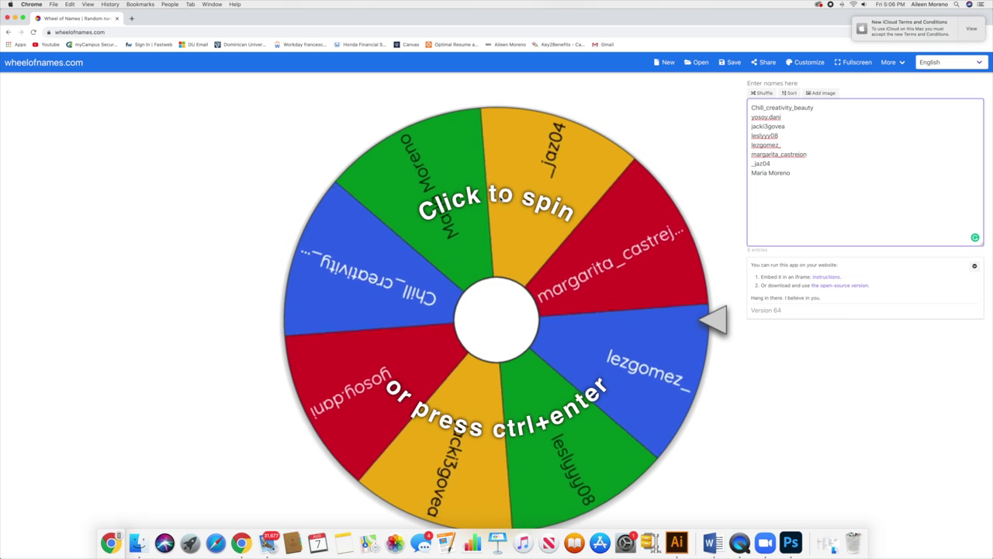
Spin the wheel for the first winner, close the announcement keeping the name, and spin again
{"action": "left_click", "coordinate": [501, 198]}
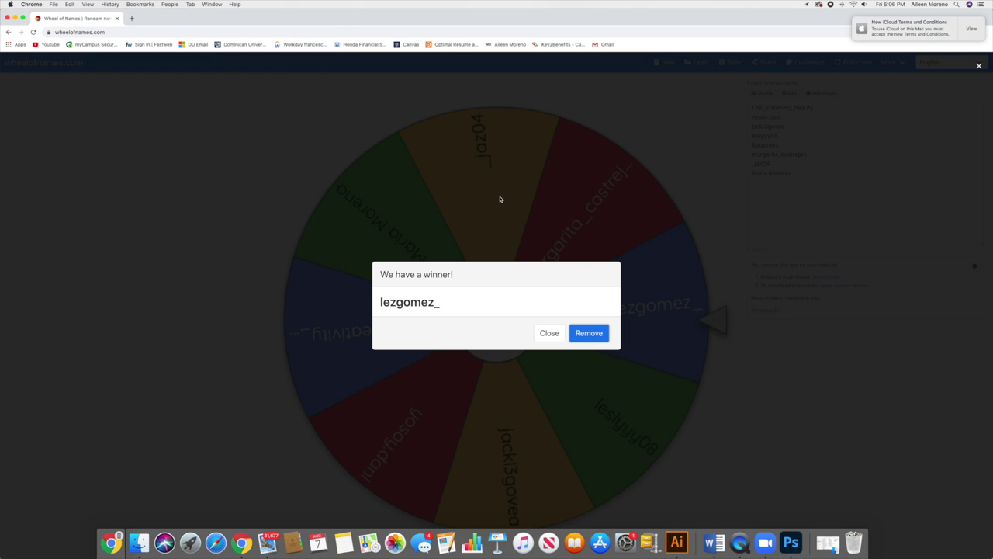
{"action": "left_click", "coordinate": [549, 333]}
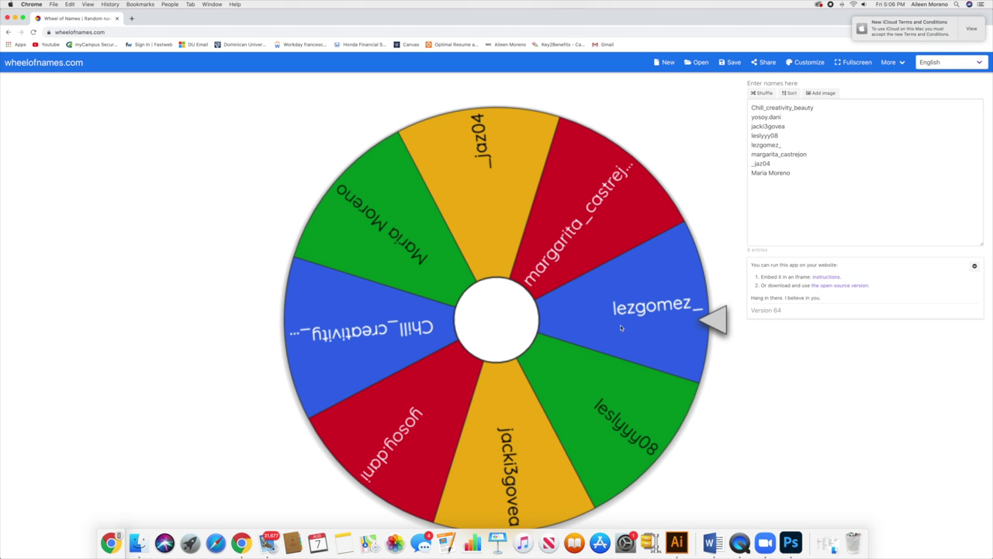
{"action": "left_click", "coordinate": [715, 324]}
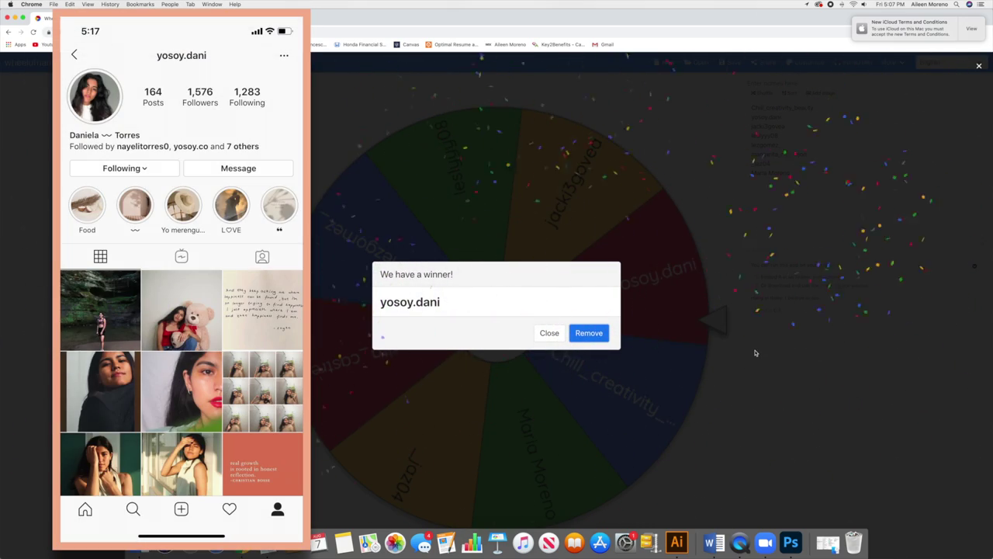
Close the second winner's announcement, leaving all eight entrants on the wheel
{"action": "left_click", "coordinate": [549, 333]}
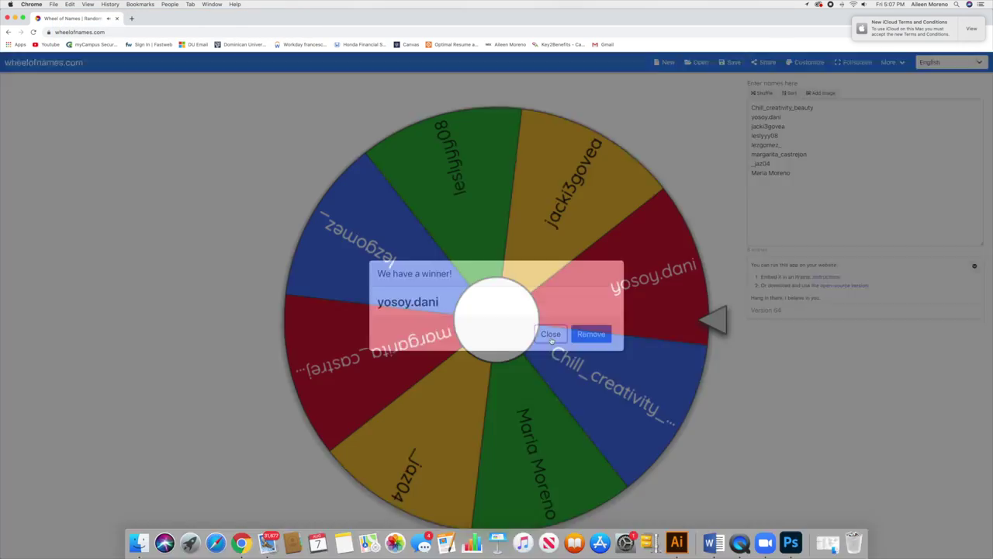